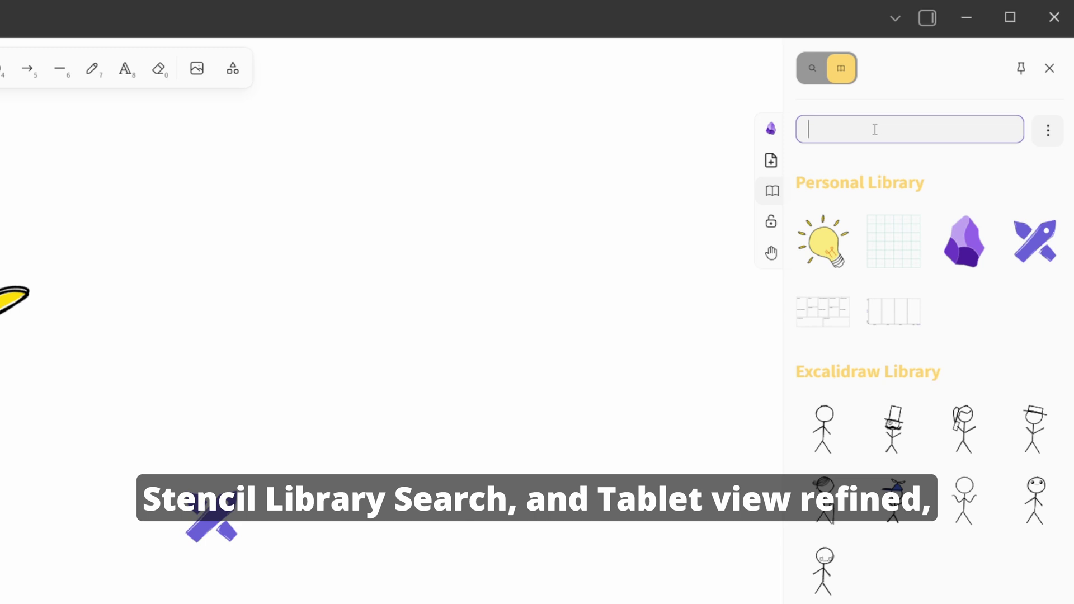
text(obs)
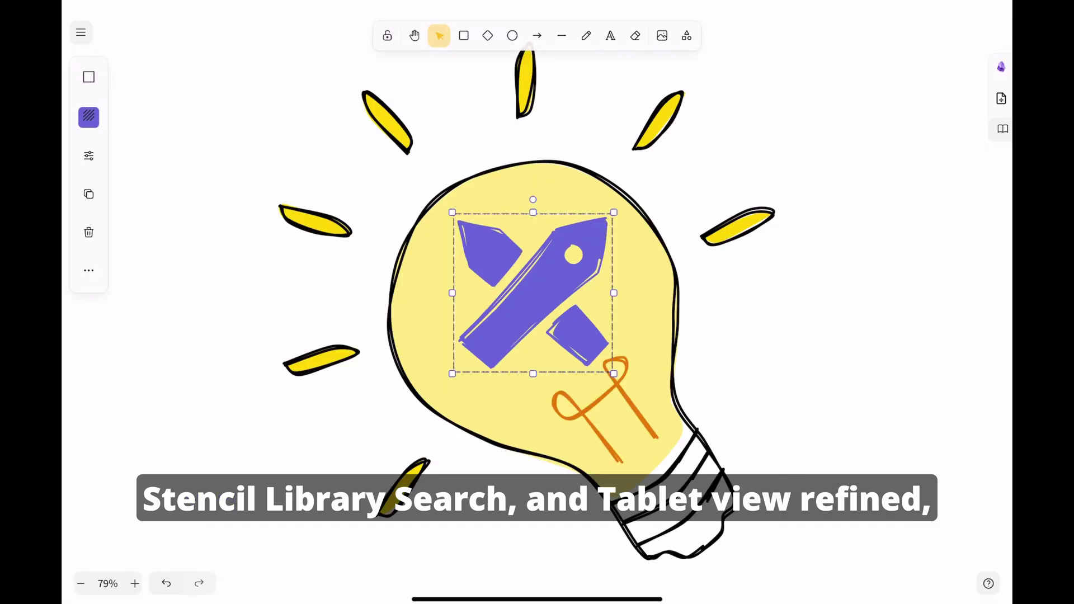
text(f)
Step: Recolour the selected logo magenta (be4bdb) and show its fill and stroke style options
key(shift+4)
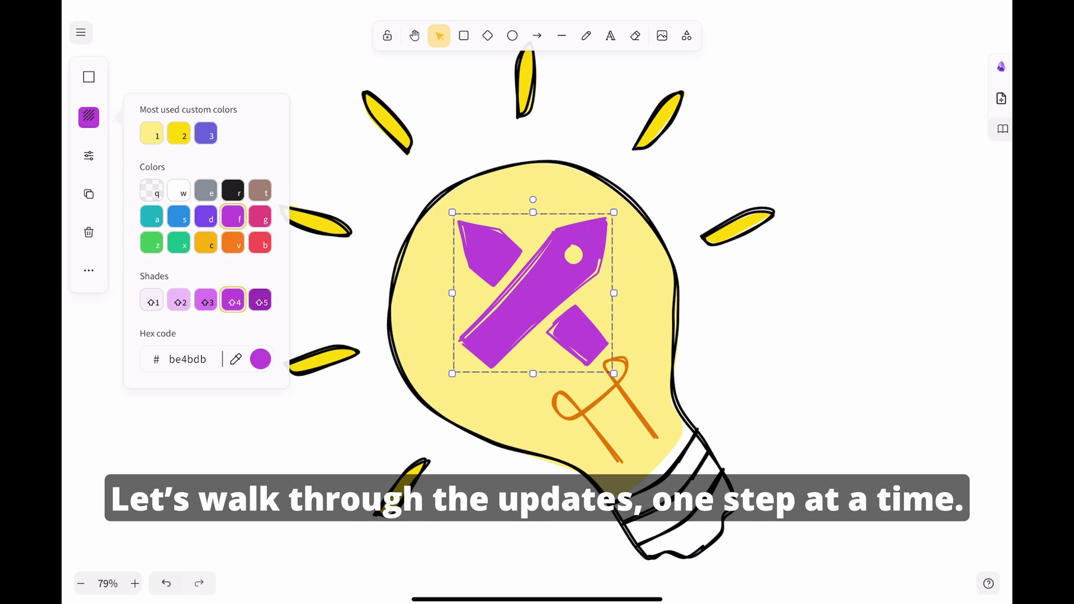
click(88, 155)
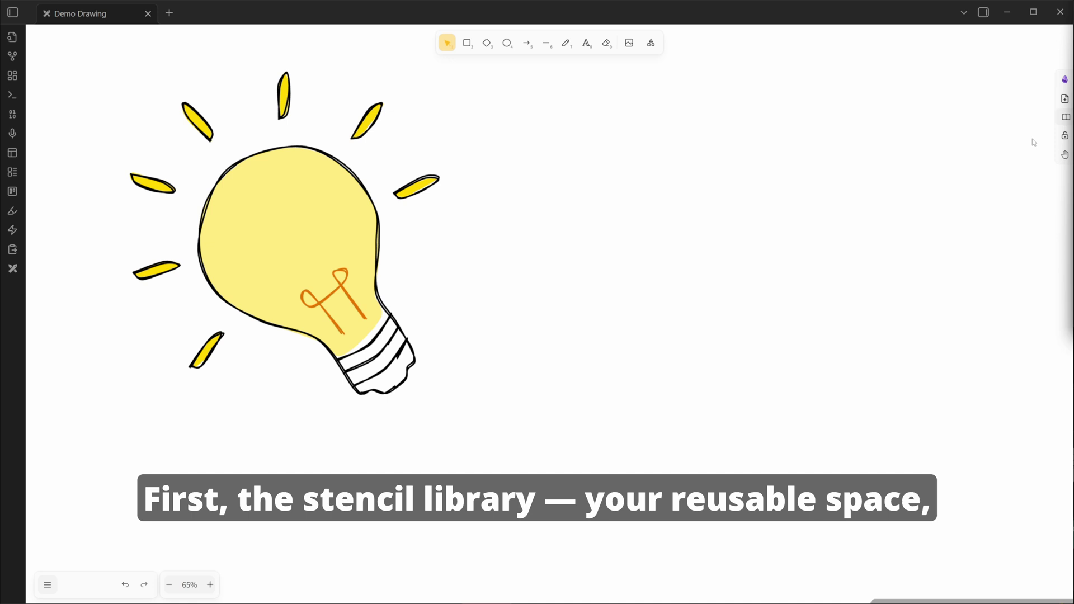
Step: Insert the pencil-and-ruler Excalidraw logo from the personal library beside the bulb
click(1065, 117)
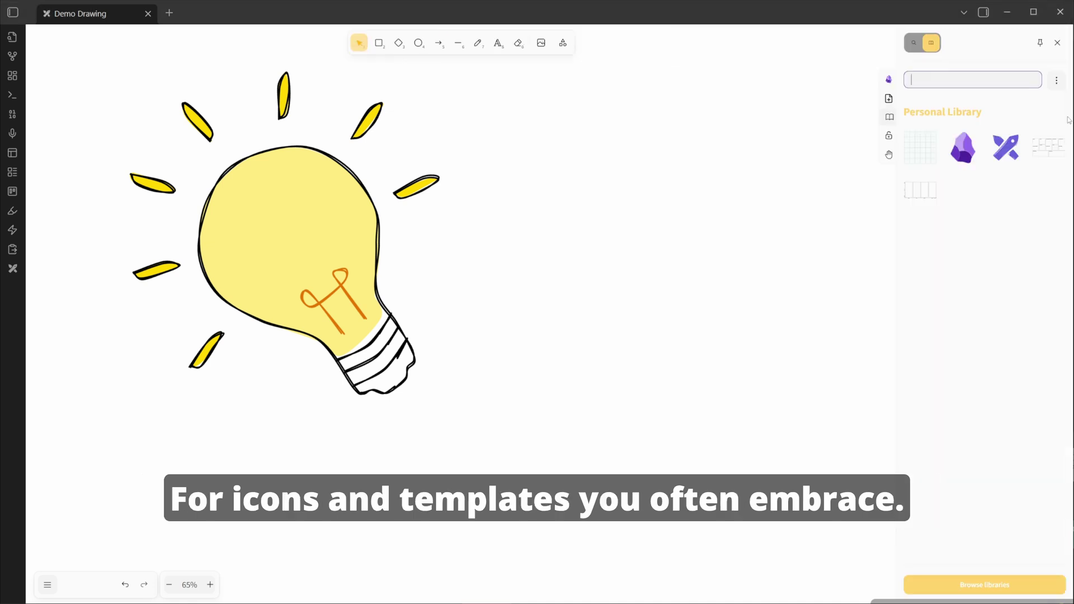
click(1004, 149)
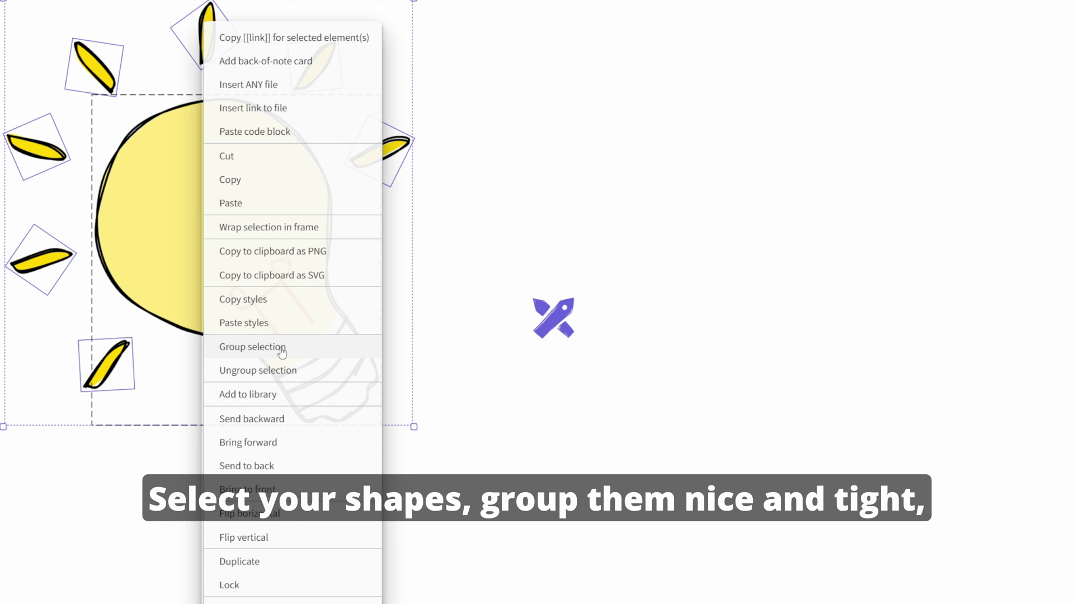
Step: Group the bulb shapes, add the group to the library, and view the new item
click(281, 351)
right_click(205, 34)
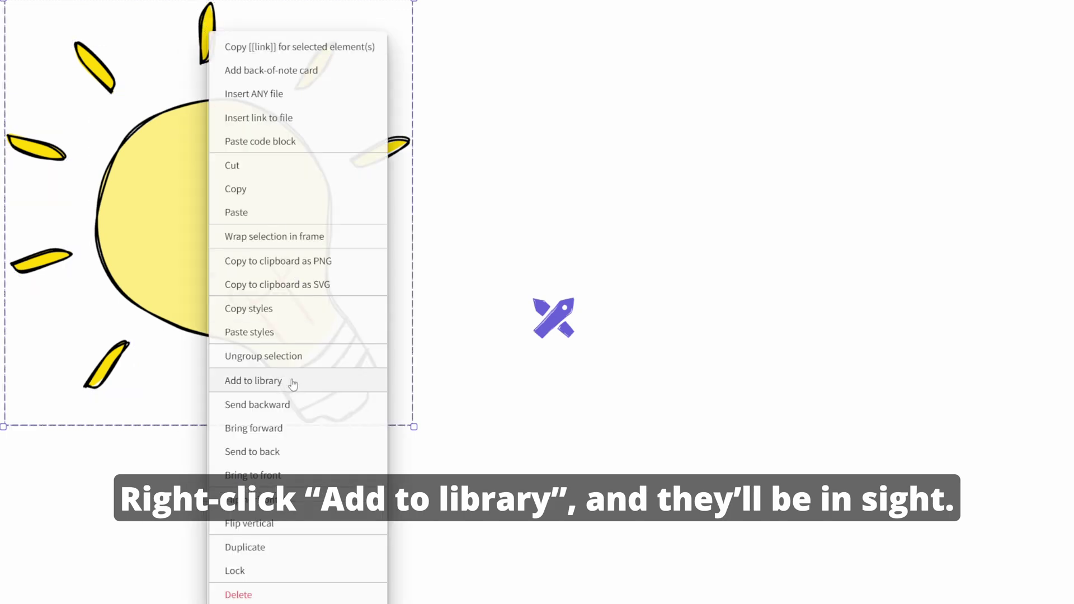
click(293, 384)
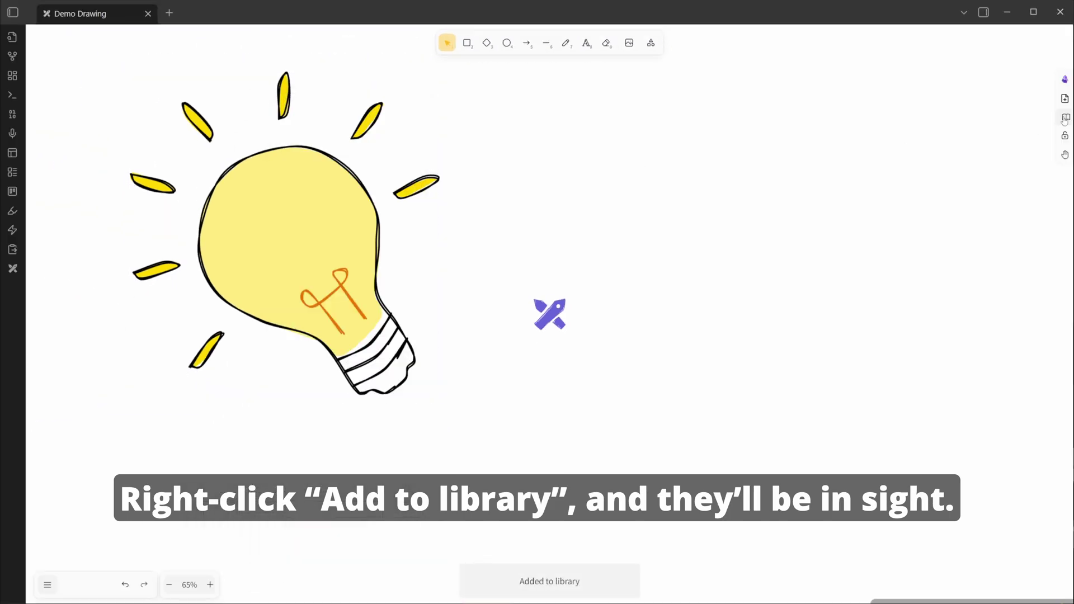
click(1050, 42)
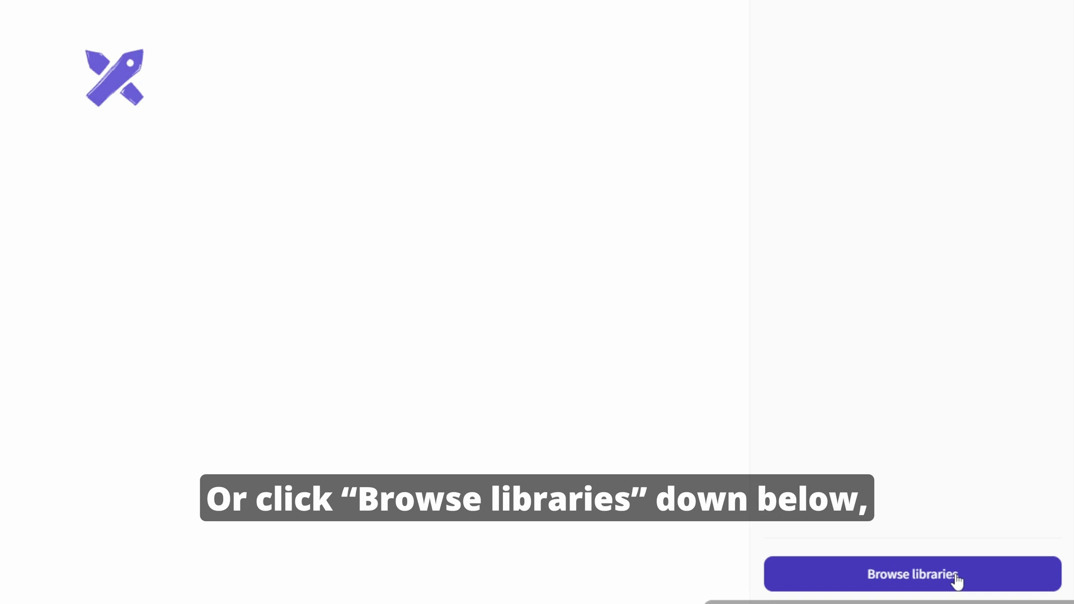
Step: Open the Excalidraw Libraries website and download the Stick Figures library
click(958, 580)
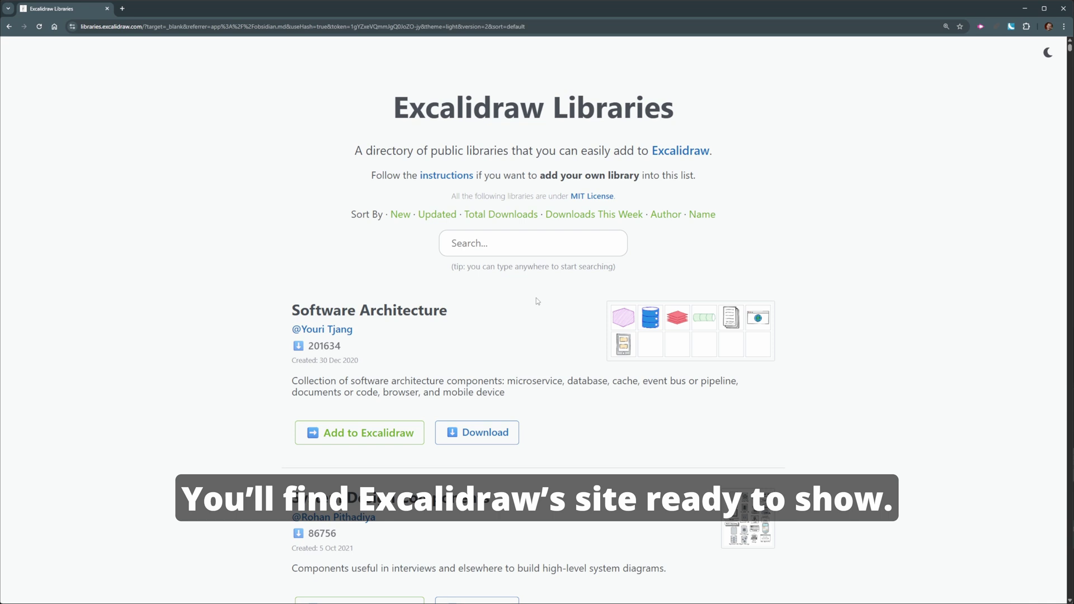
scroll(537, 298, down, 5)
scroll(537, 298, down, 5)
scroll(537, 298, down, 3)
scroll(541, 304, down, 3)
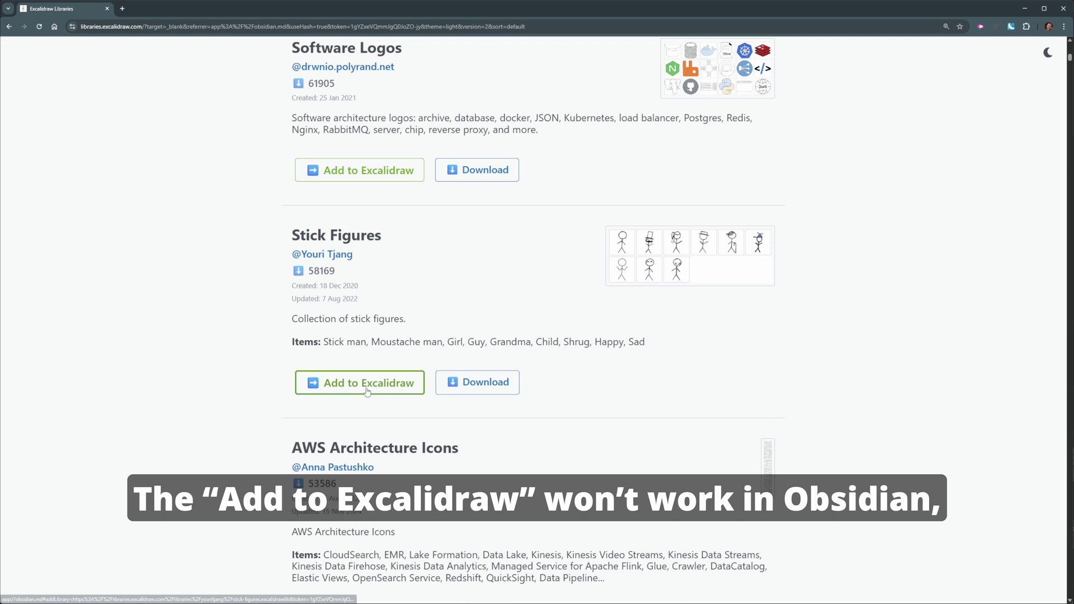
click(492, 383)
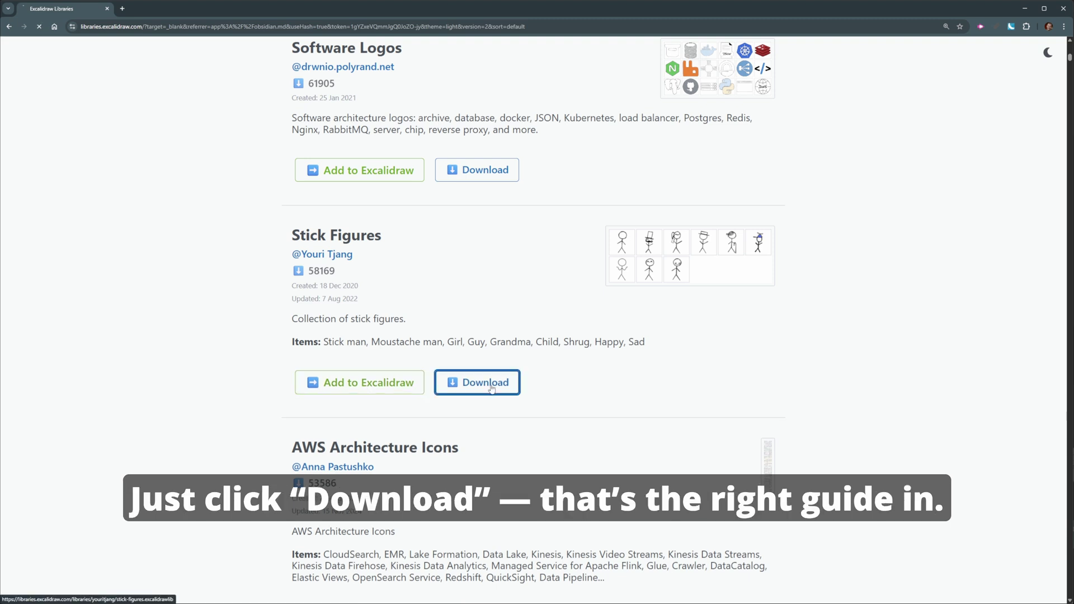
Step: Import the downloaded stick-figures .excalidrawlib file into the library panel
click(1057, 83)
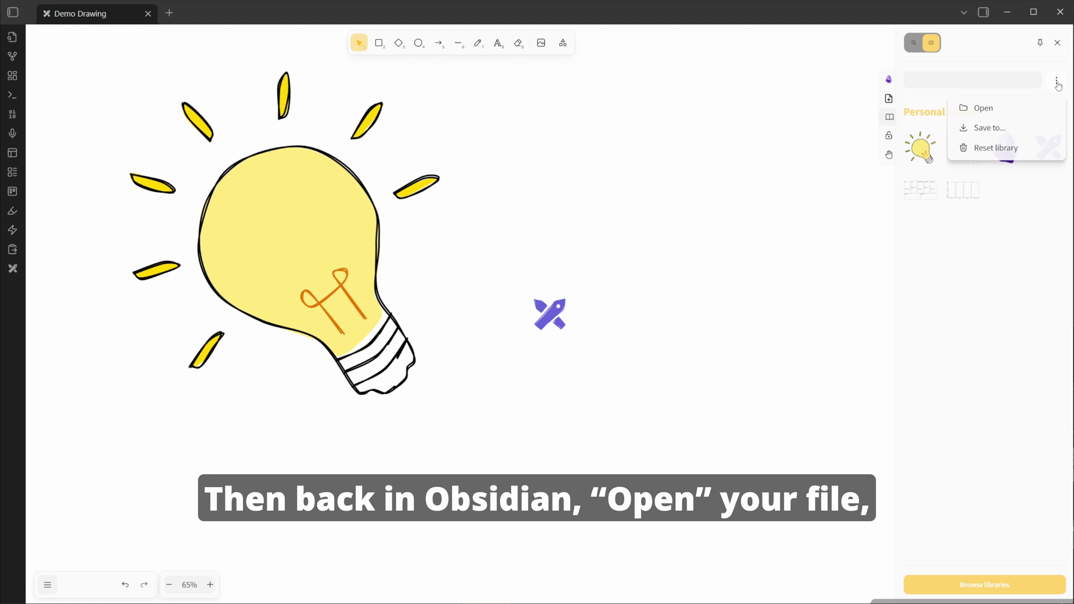
click(983, 107)
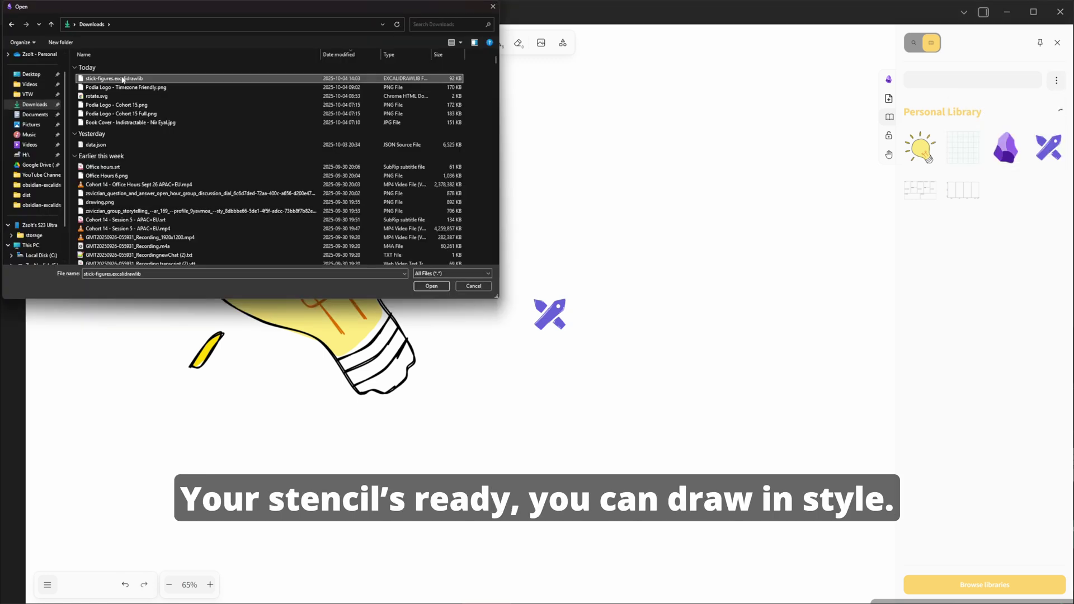
double_click(123, 79)
Step: Try the library search field, then clear it to show all items
click(952, 80)
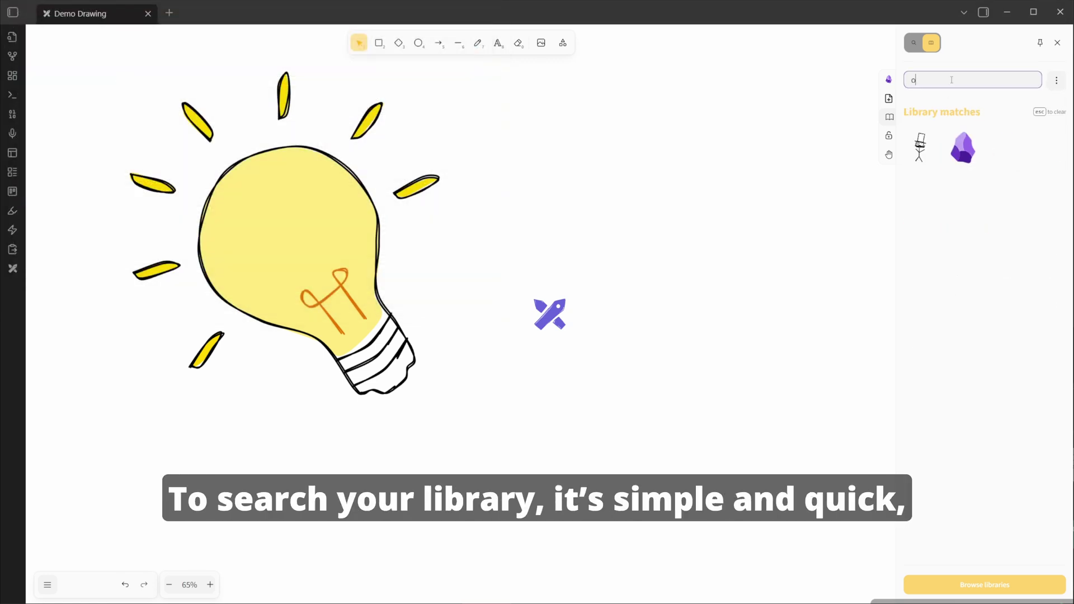
text(obs)
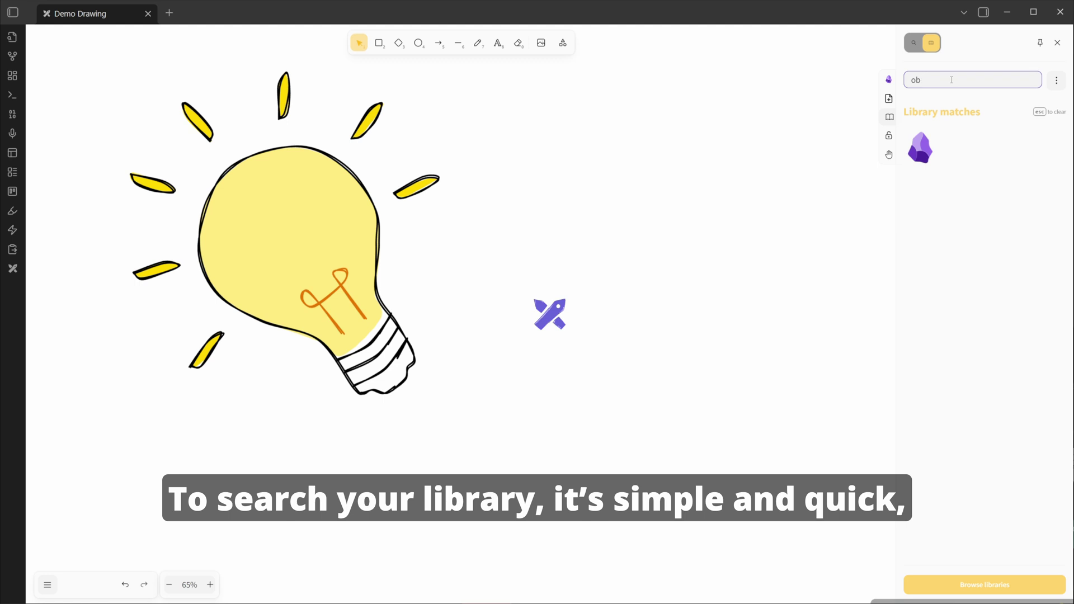
key(BackSpace)
key(BackSpace)
text(e)
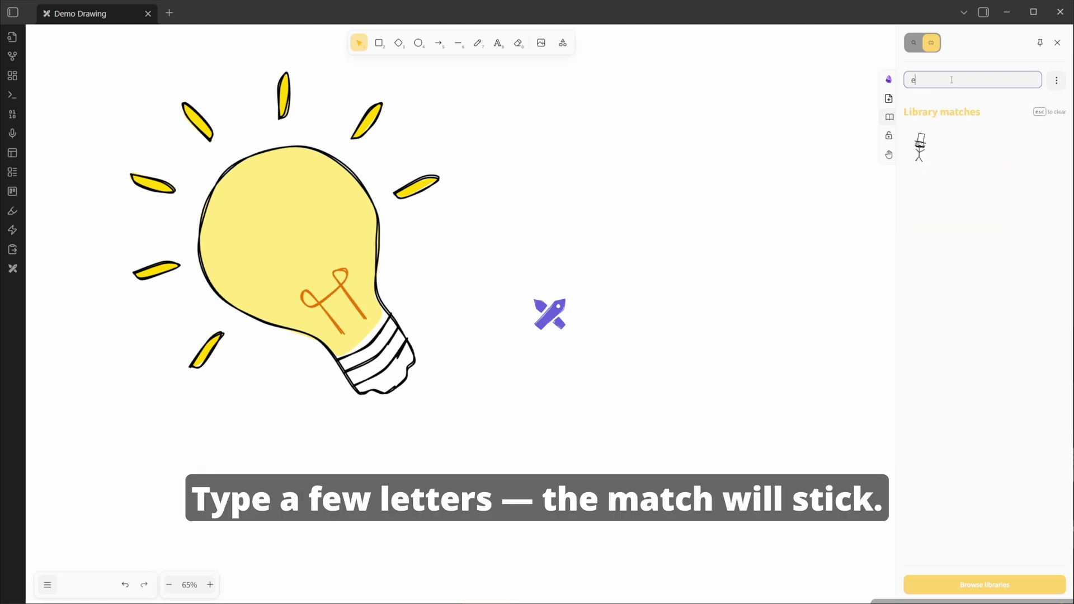
text(x)
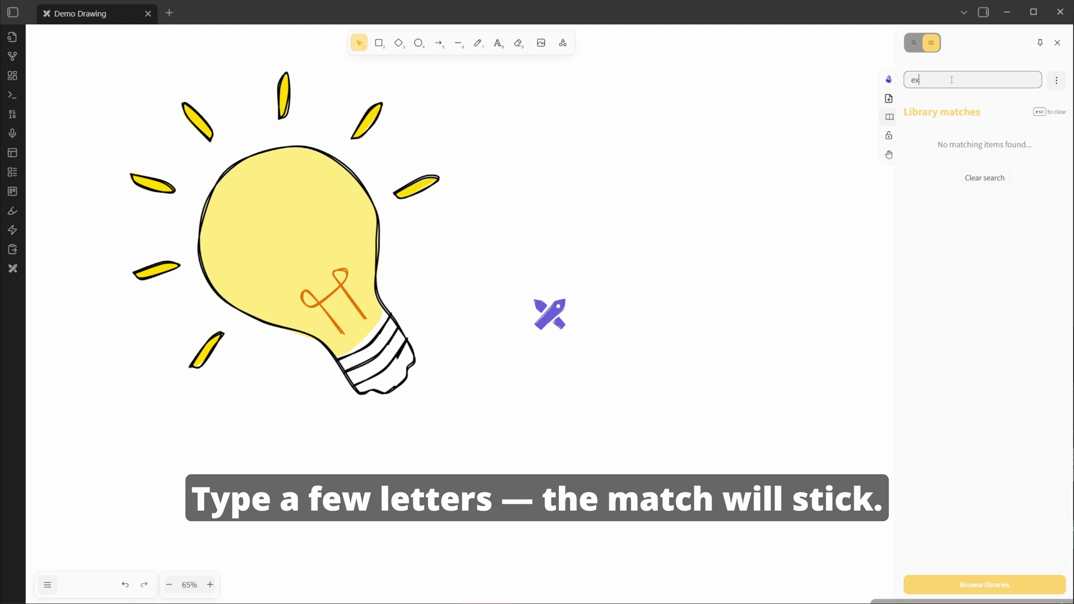
key(Escape)
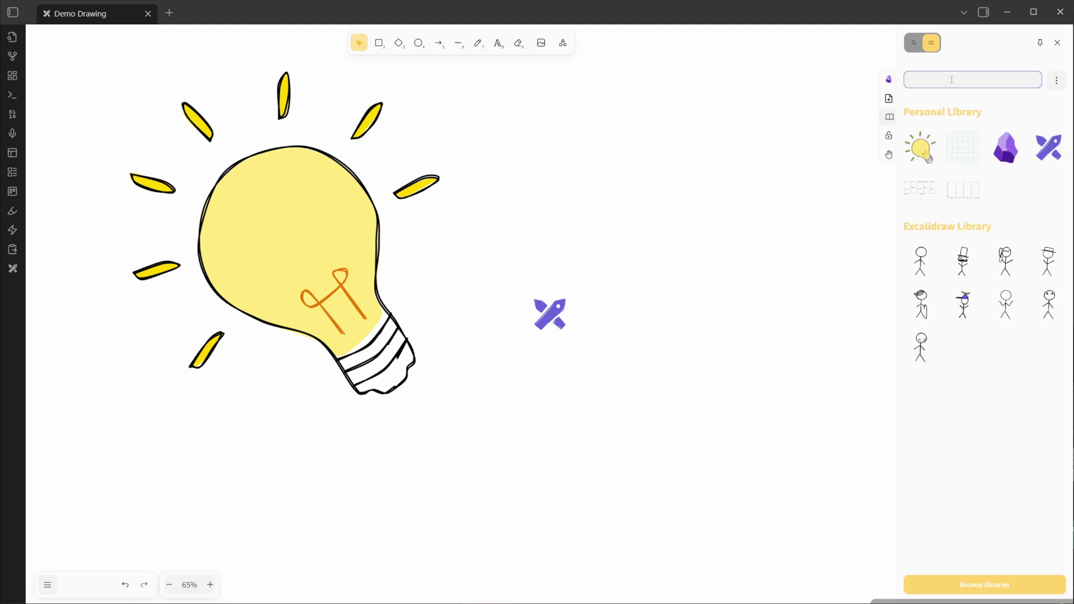
Step: Select the light-bulb and logo library items for renaming
click(921, 147)
shift+click(1050, 148)
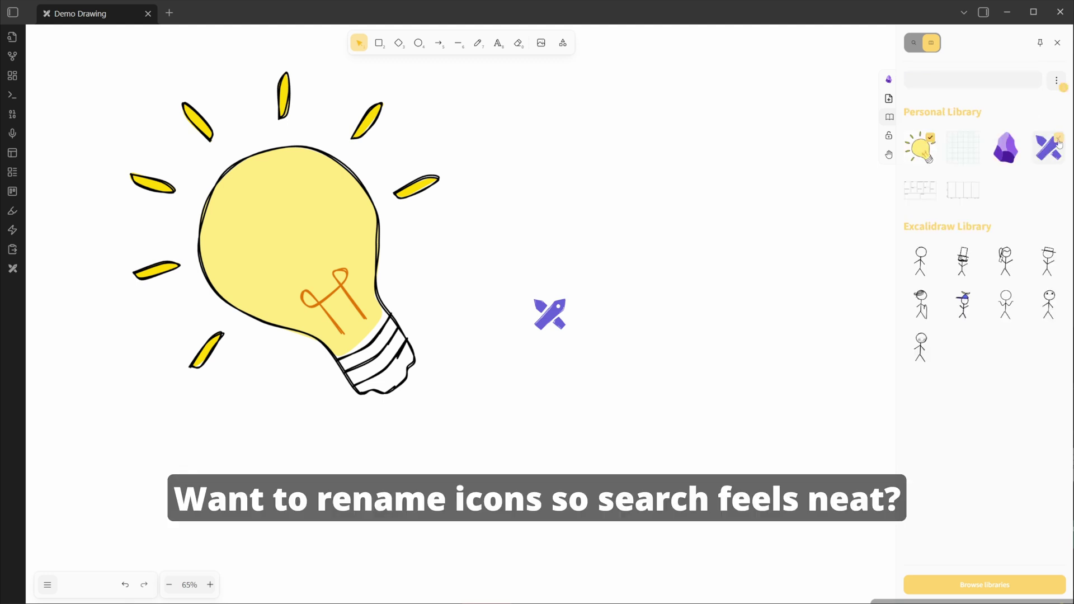
click(1057, 79)
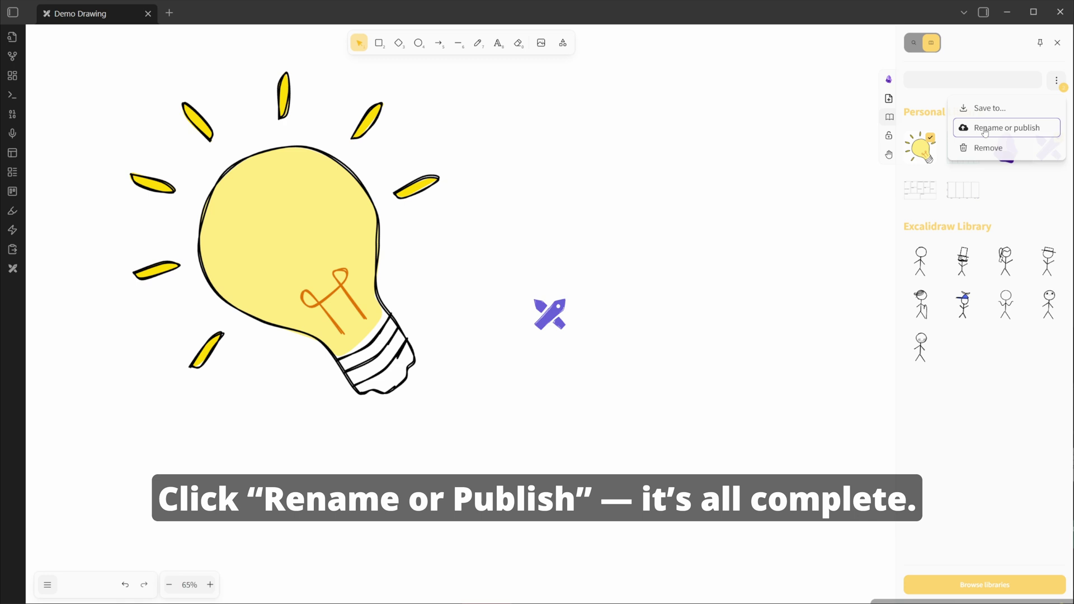
click(1007, 128)
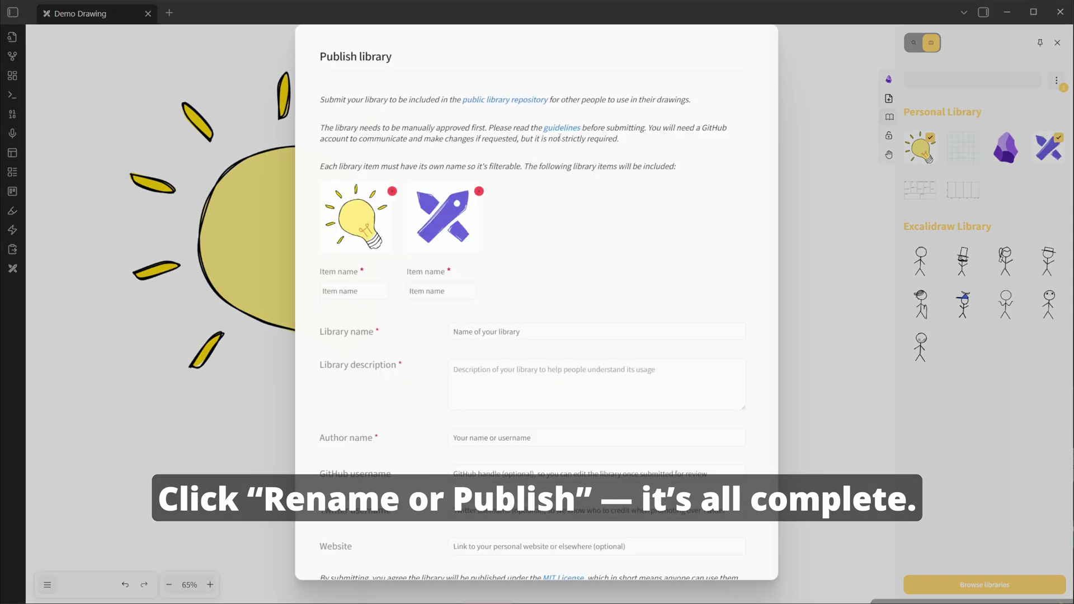
Step: Name the bulb item 'lamp' and the logo item 'excalidraw', then save the names
click(355, 291)
text(lamp)
click(440, 291)
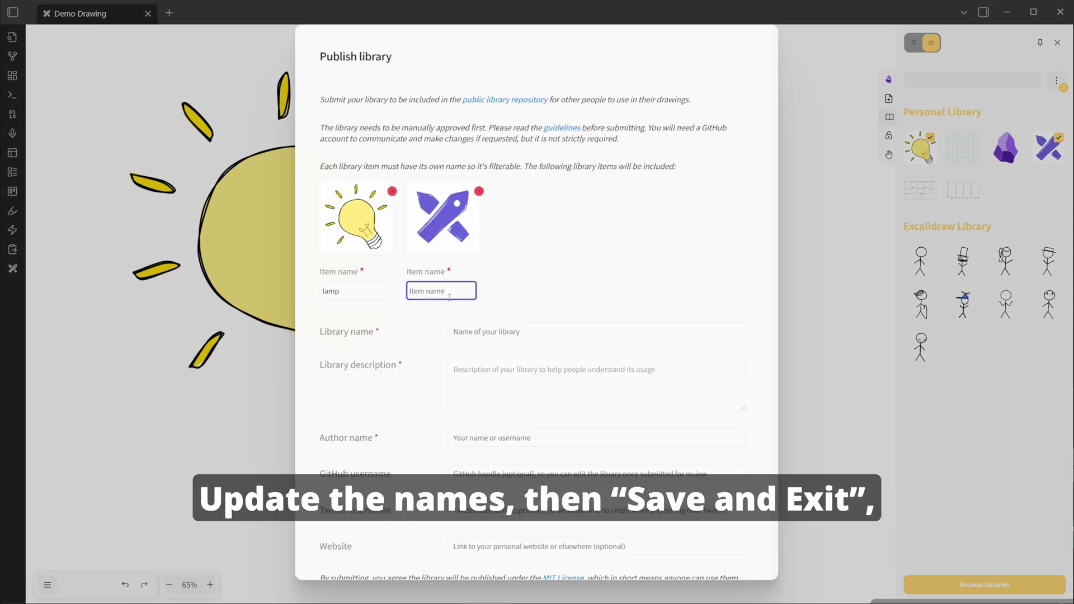
text(excalidraw)
scroll(537, 335, down, 3)
click(628, 540)
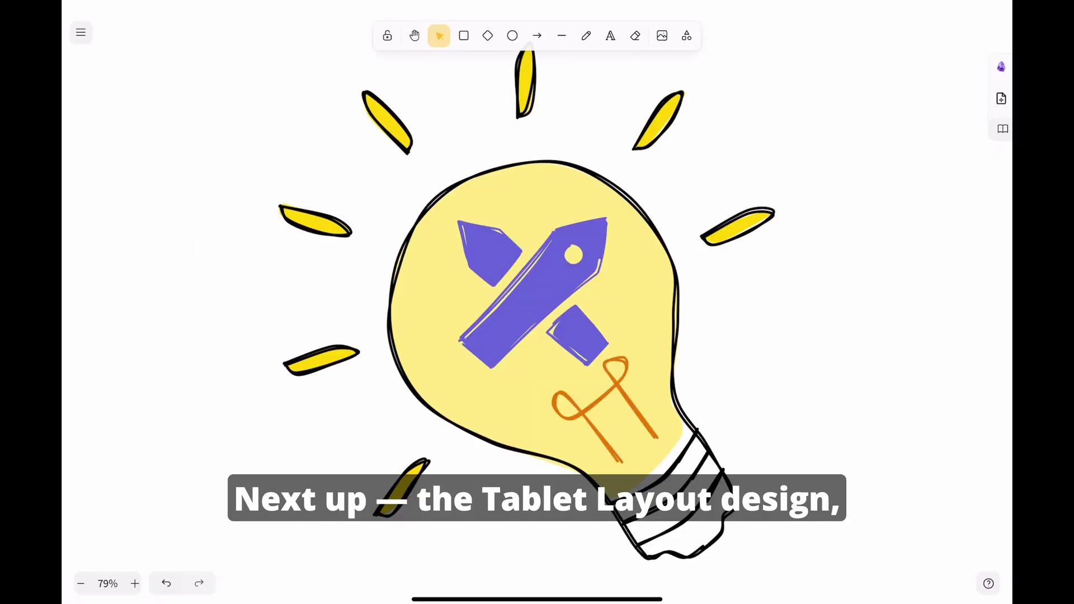
Step: Give the logo inside the bulb a purple fill, shade 4
click(532, 293)
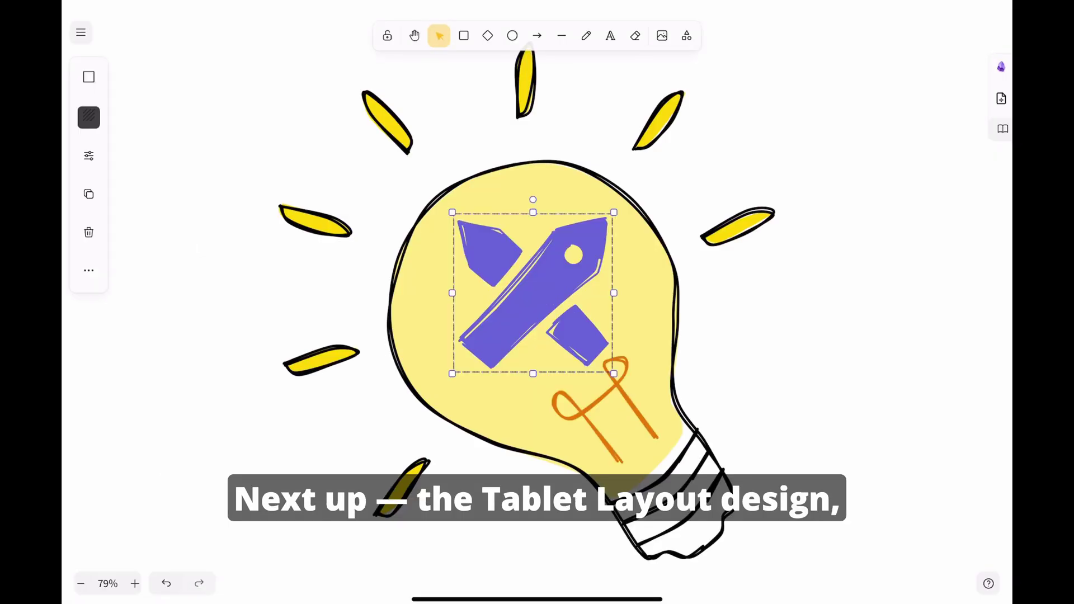
click(89, 116)
click(179, 302)
click(234, 302)
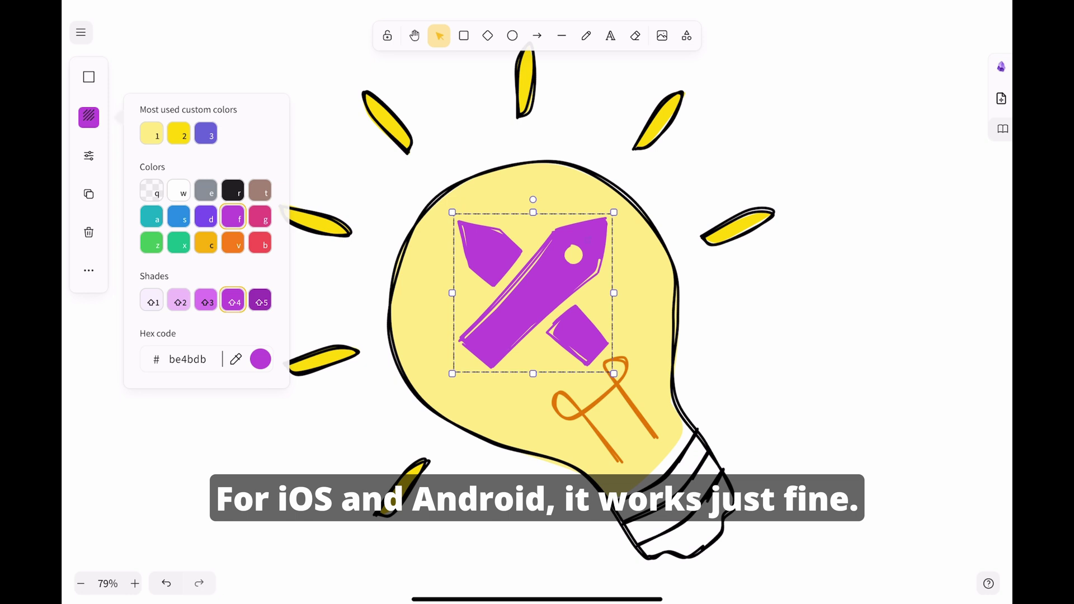
click(88, 155)
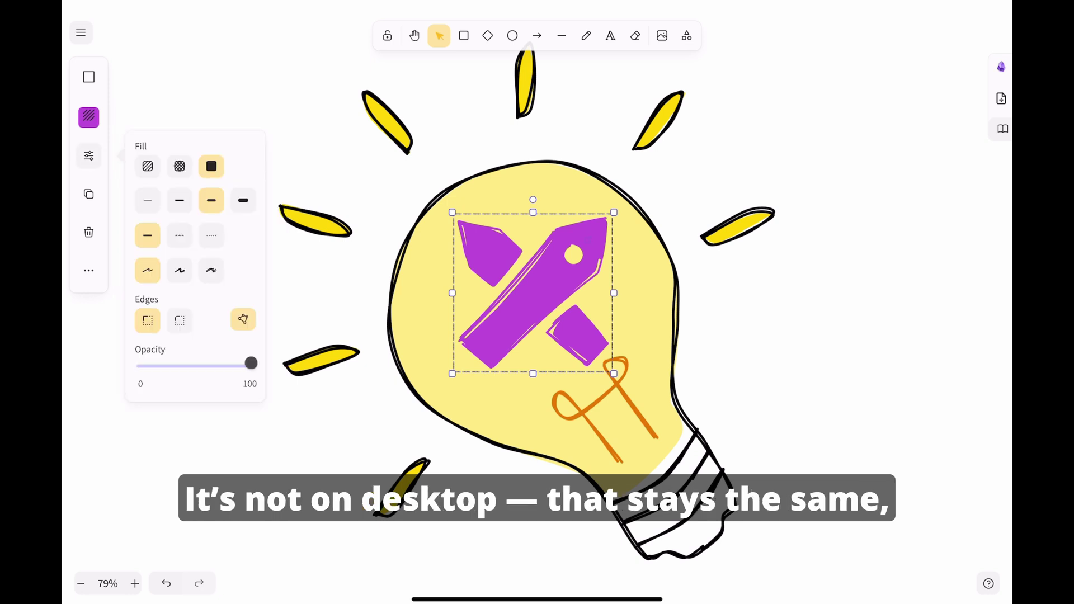
key(Escape)
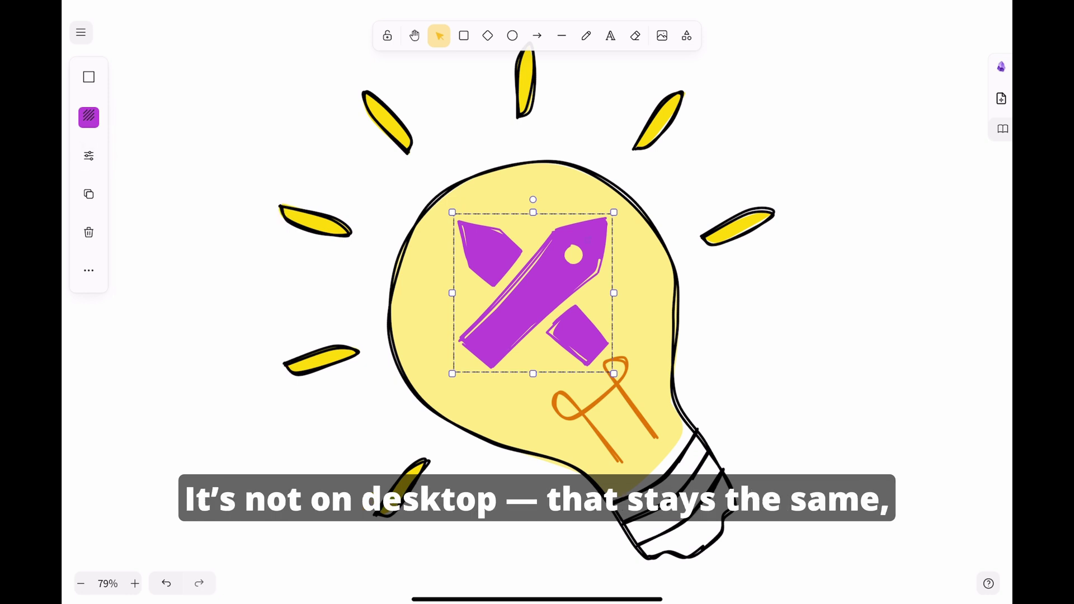
Step: Turn on tray-mode from the main drawing menu
click(80, 32)
key(Down)
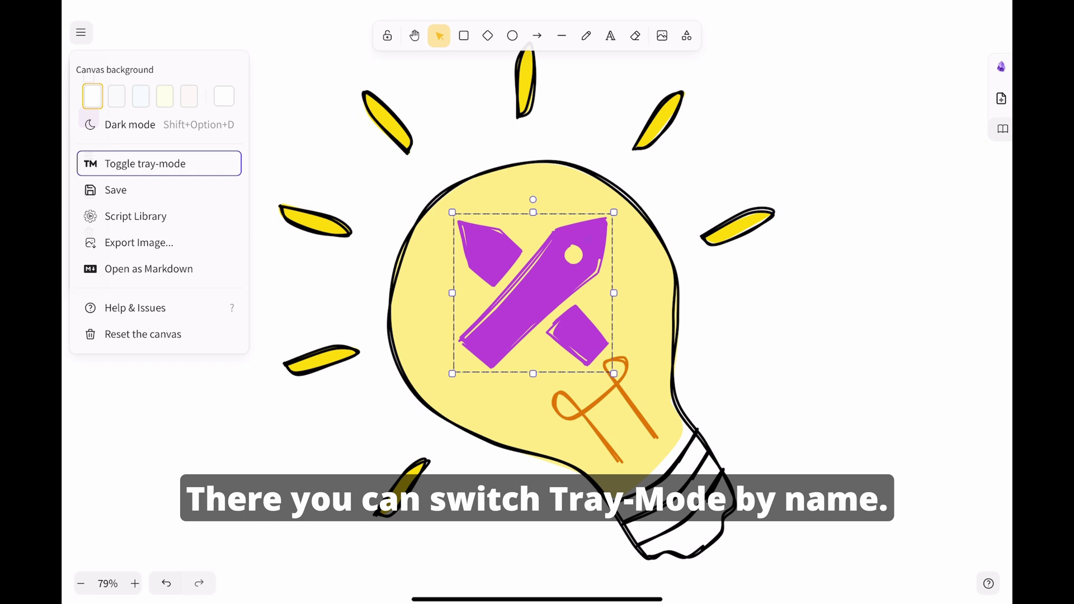
key(Return)
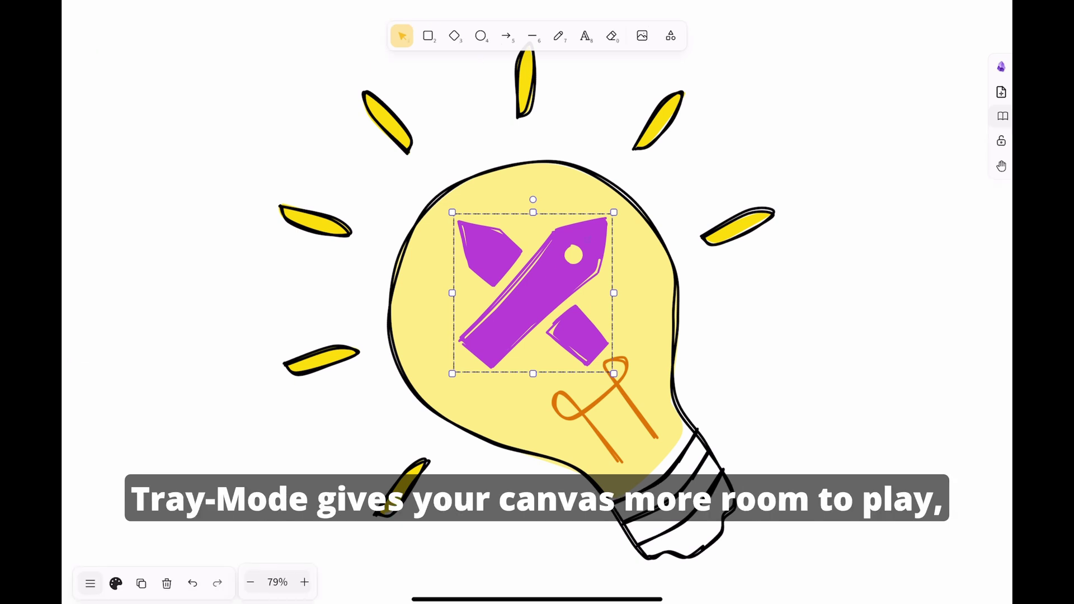
click(90, 582)
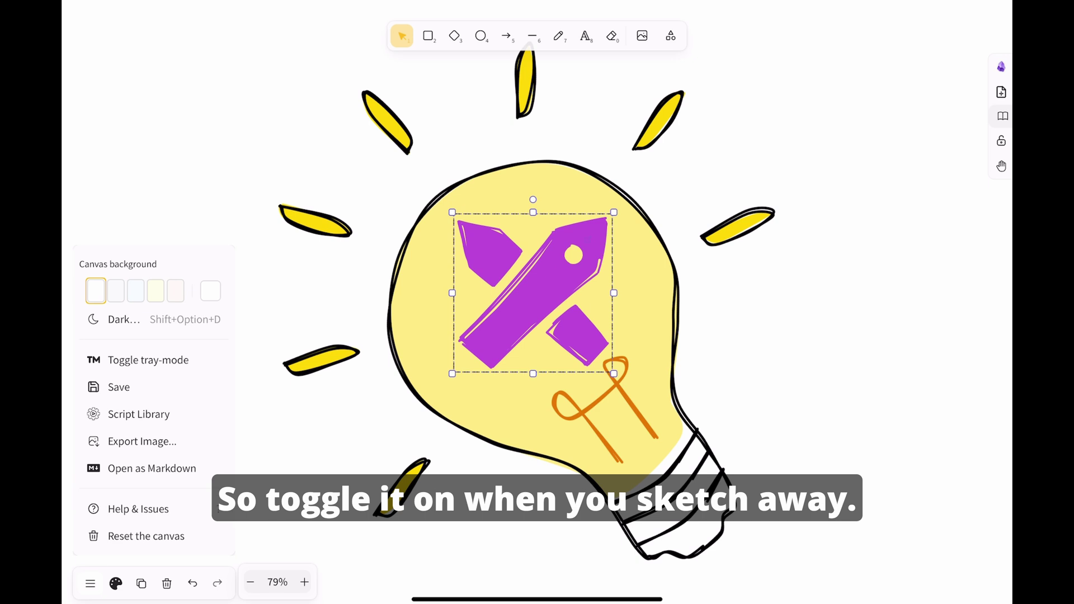
key(Escape)
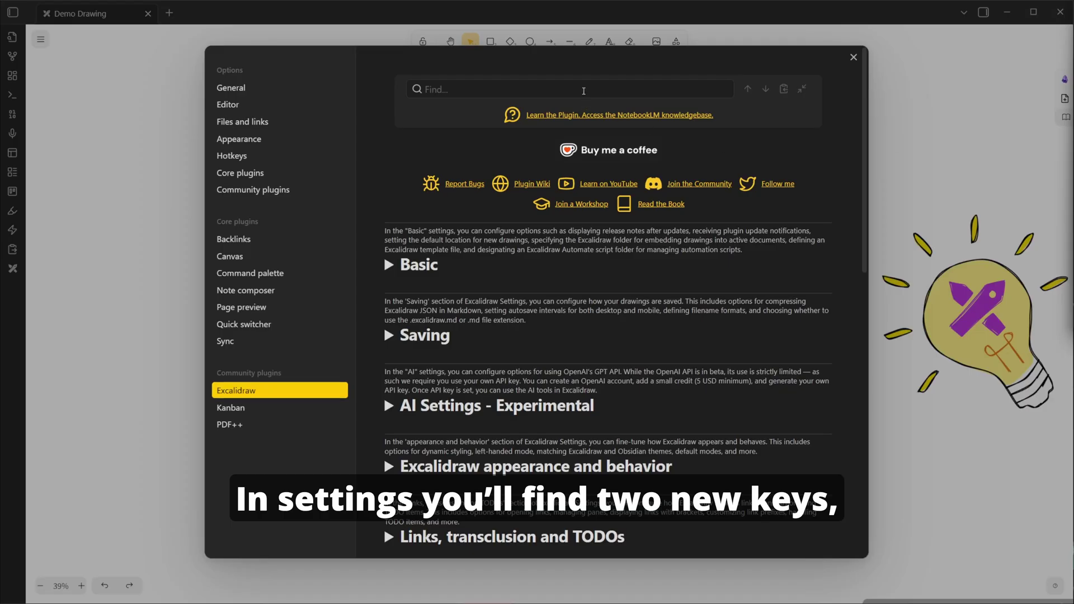
Step: Search Excalidraw settings for 'modes' and enable tray-mode and Compact-mode on Tablets
click(587, 89)
text(modes)
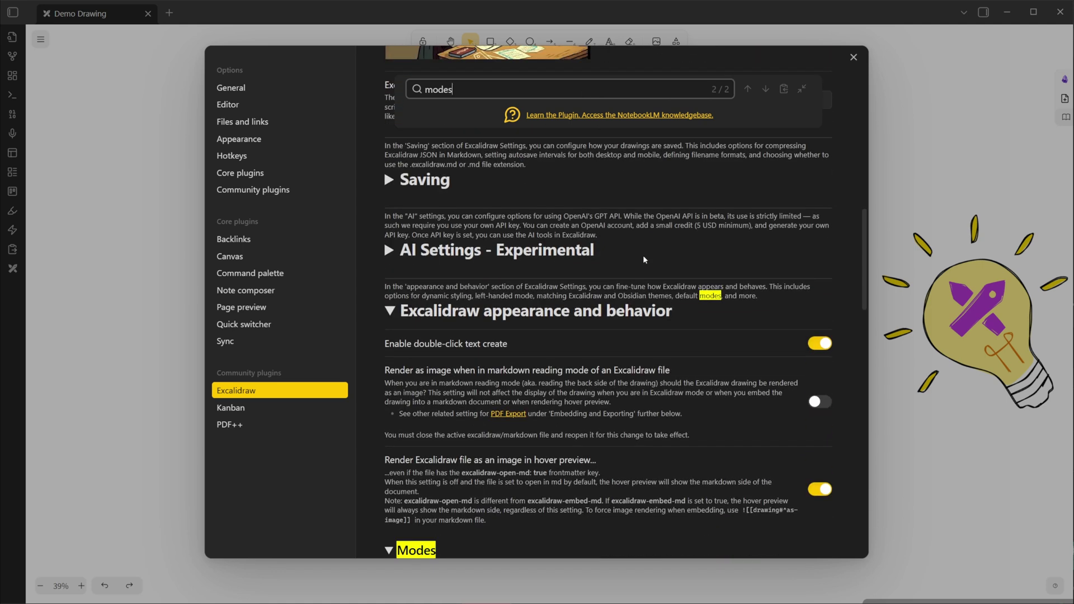
scroll(647, 261, down, 3)
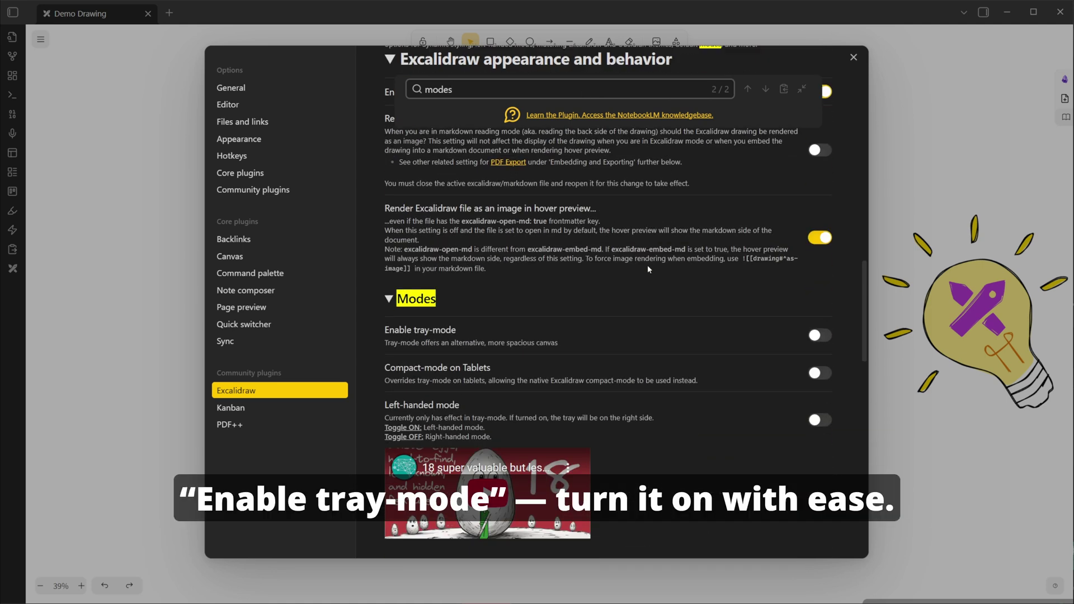
click(819, 336)
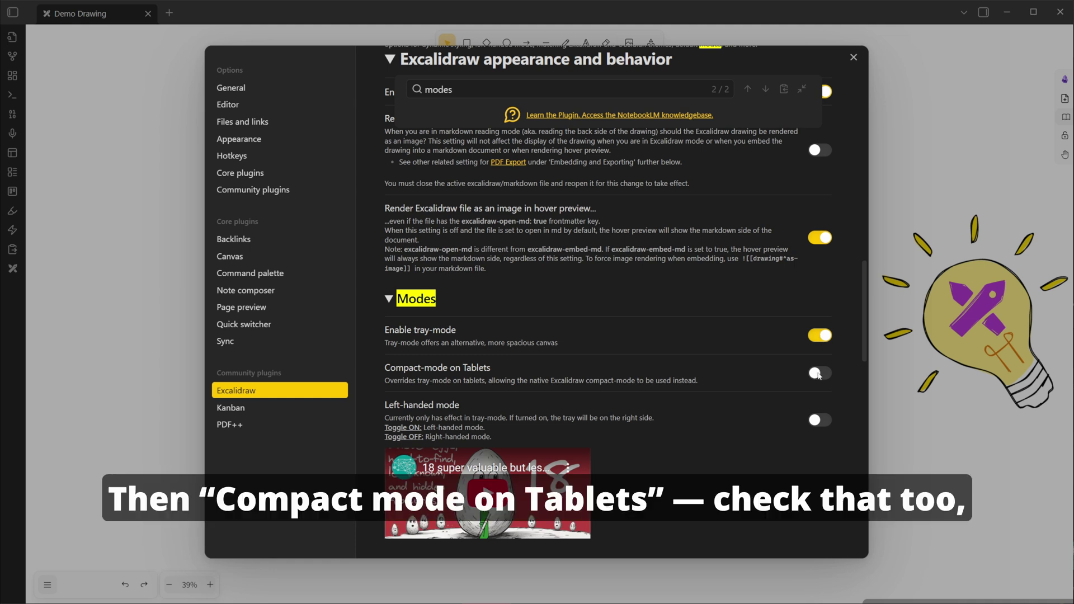
click(819, 376)
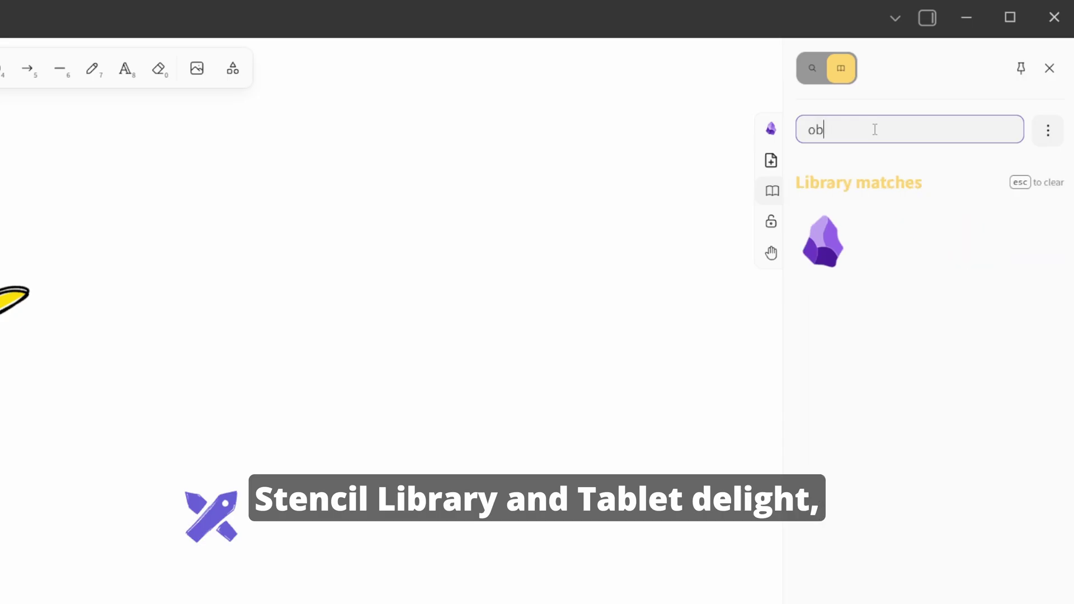
text(s)
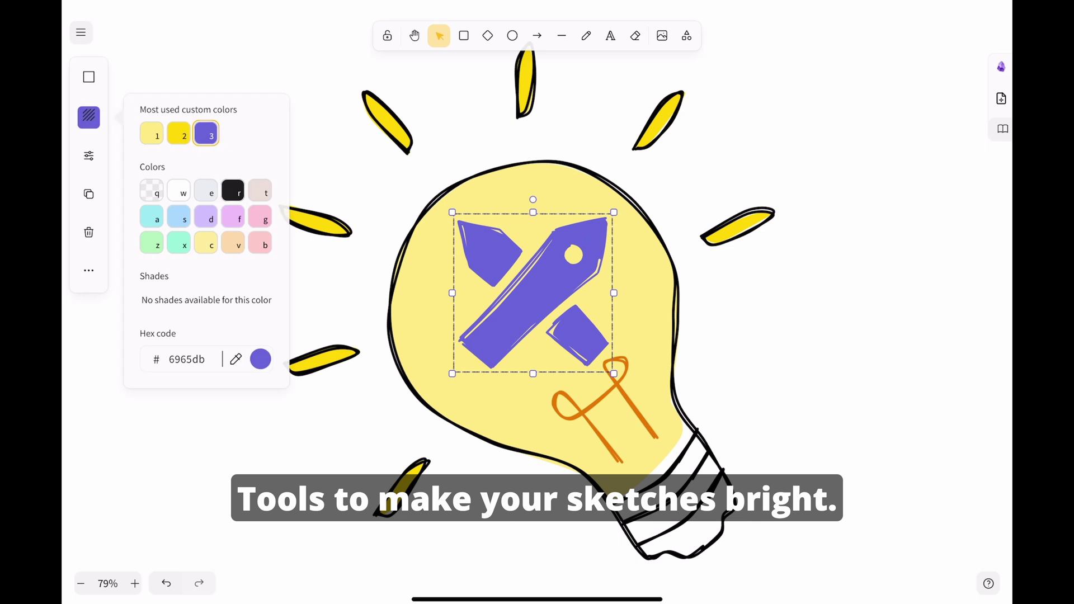
Step: Switch the logo's fill to the vivid purple shade 4
key(shift+4)
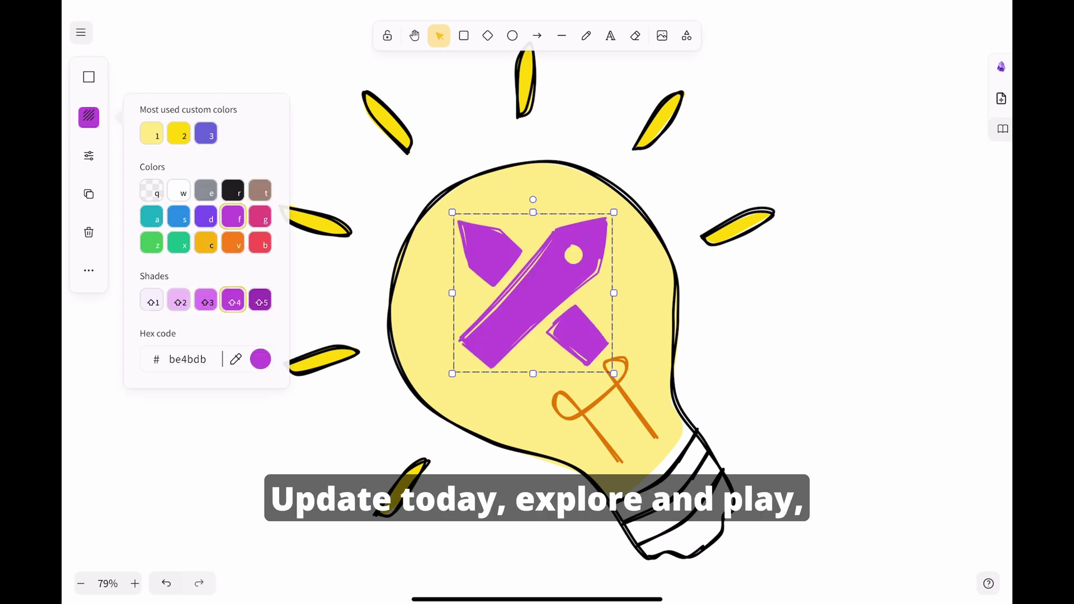